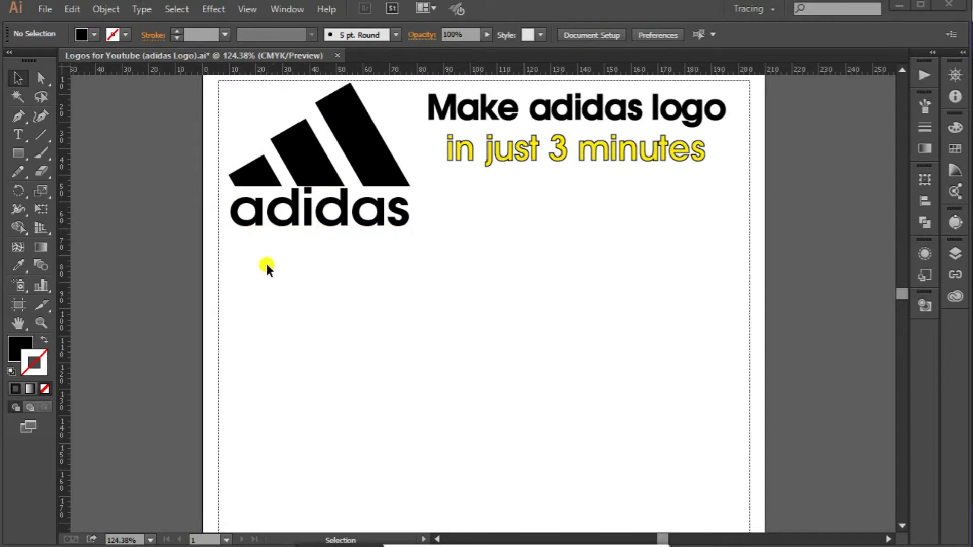
- Create a black 20 × 60 mm rectangle below the reference logo with the Rectangle Tool
click(17, 155)
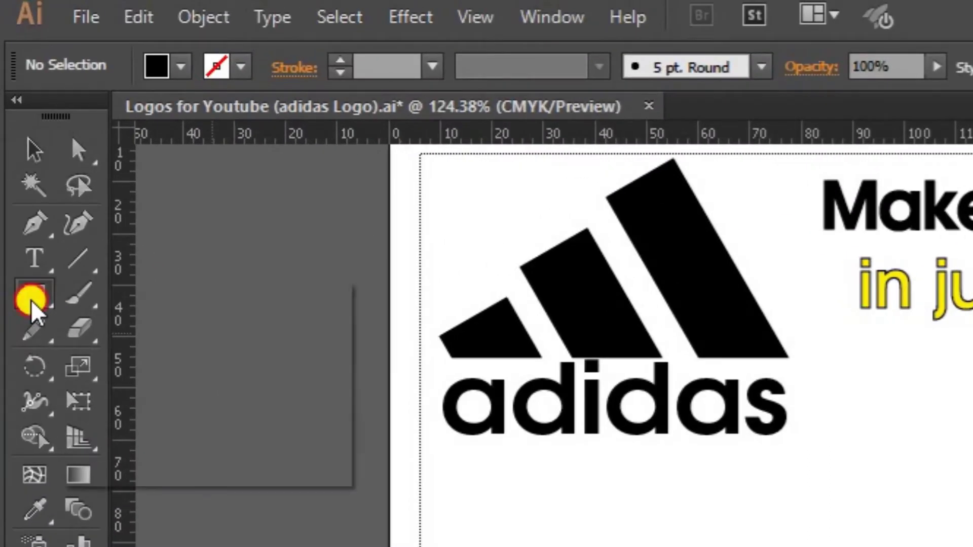
click(137, 294)
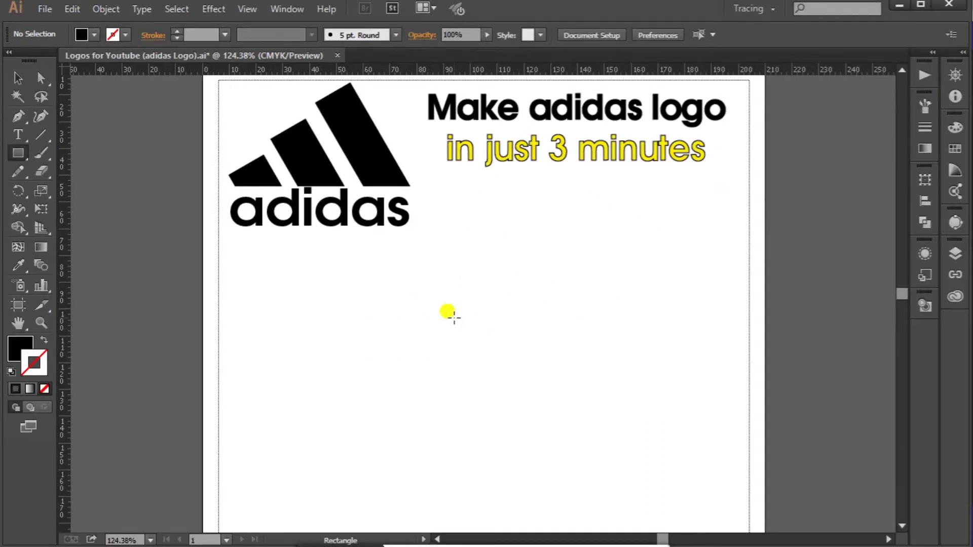
click(454, 319)
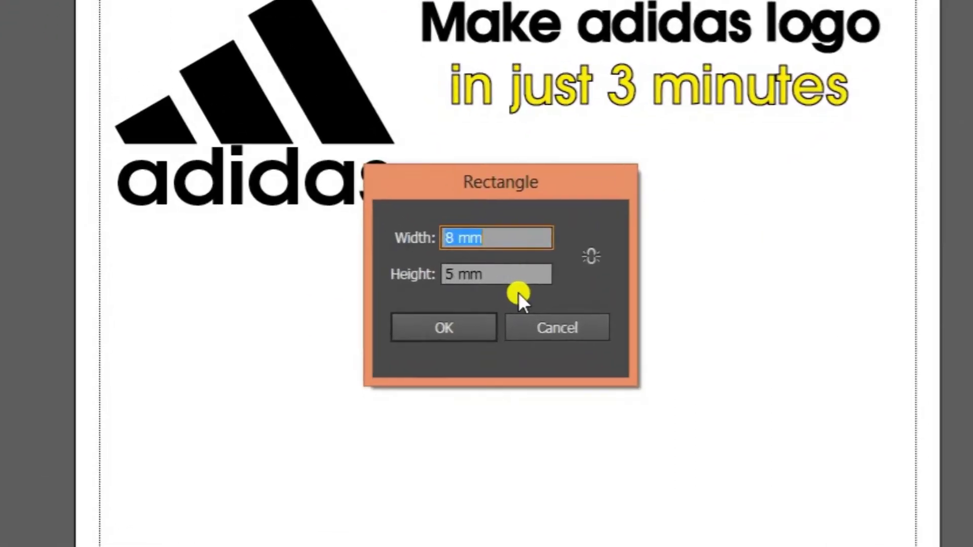
text(20)
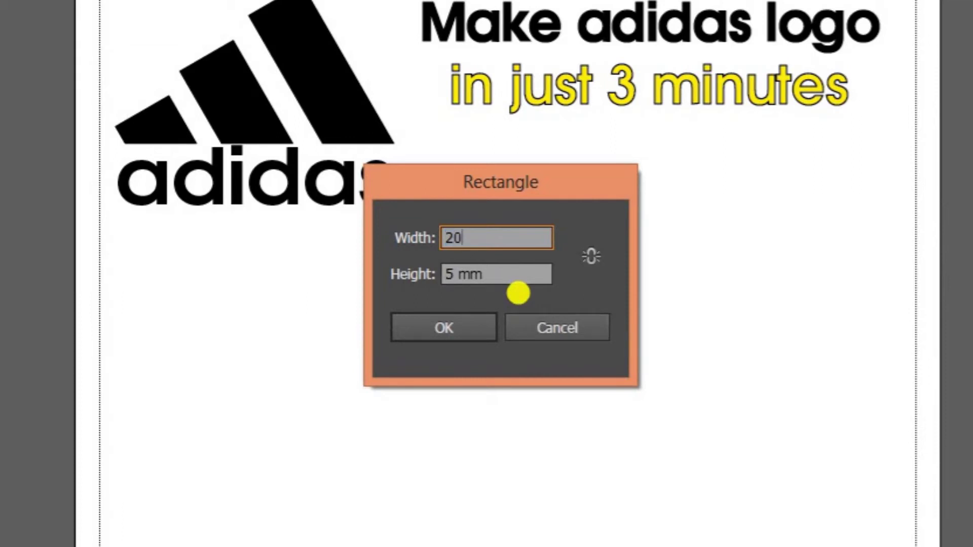
key(Tab)
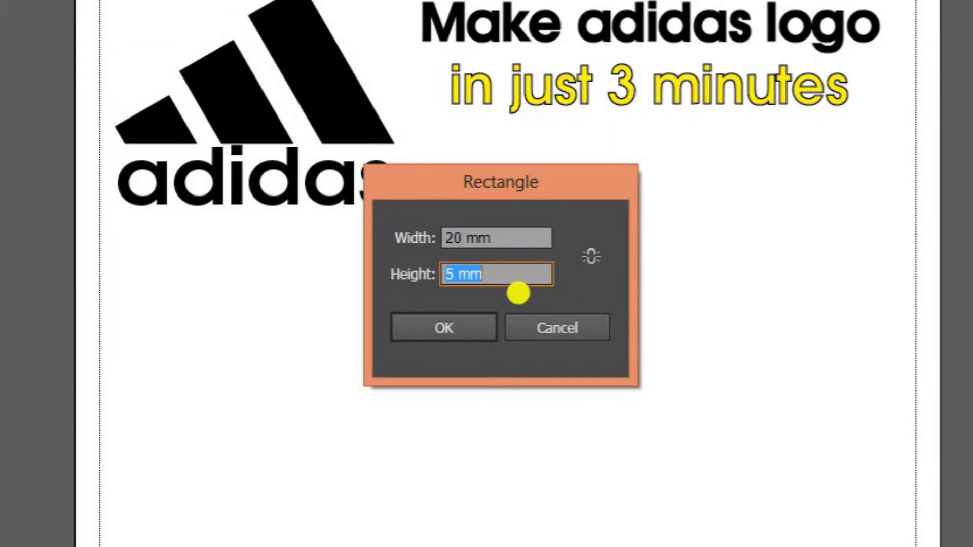
text(6)
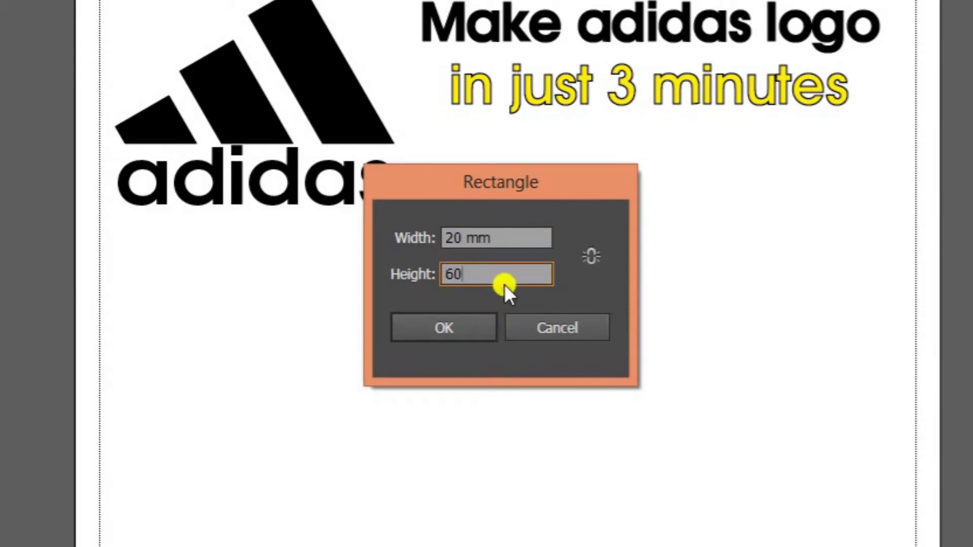
text(0)
click(541, 228)
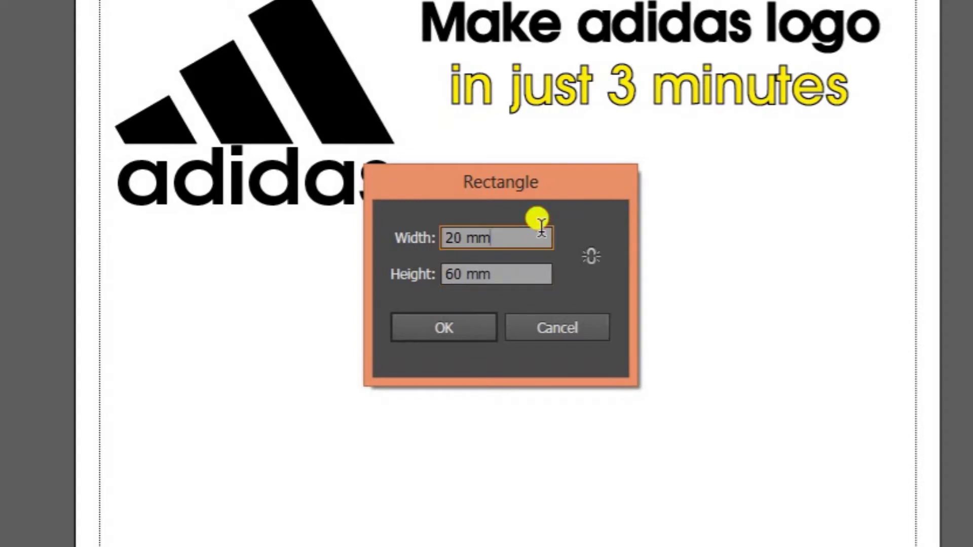
click(470, 319)
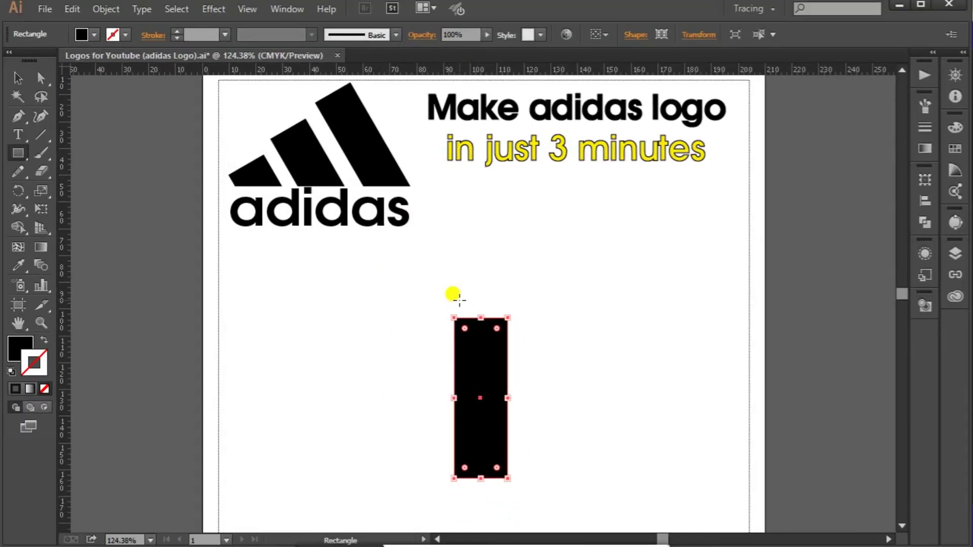
- Add a second and third 20 × 60 mm bar beside the first one
click(350, 318)
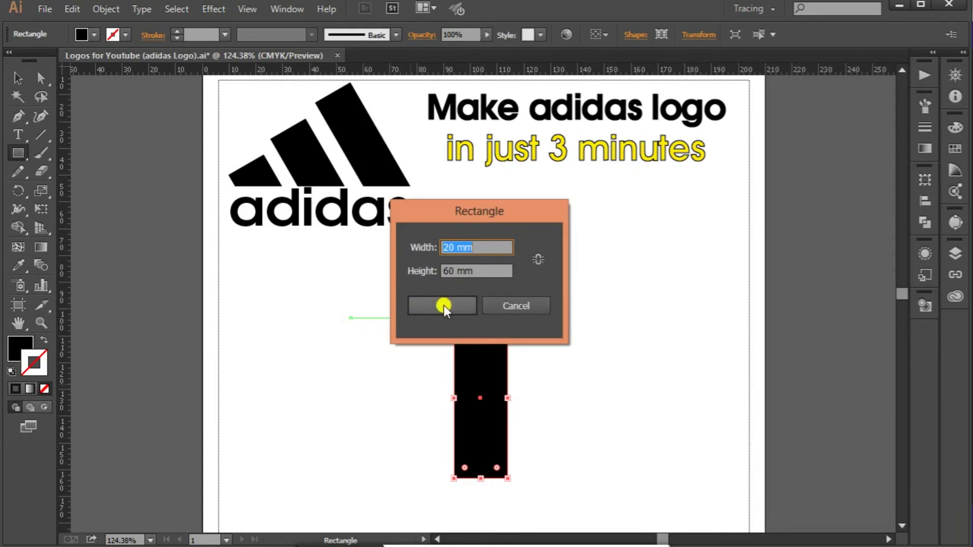
click(443, 305)
click(316, 317)
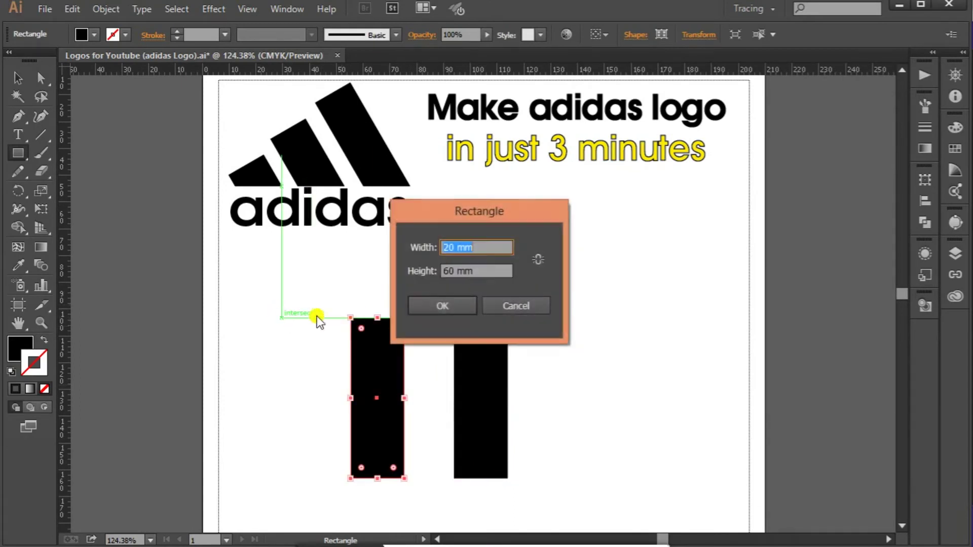
click(444, 305)
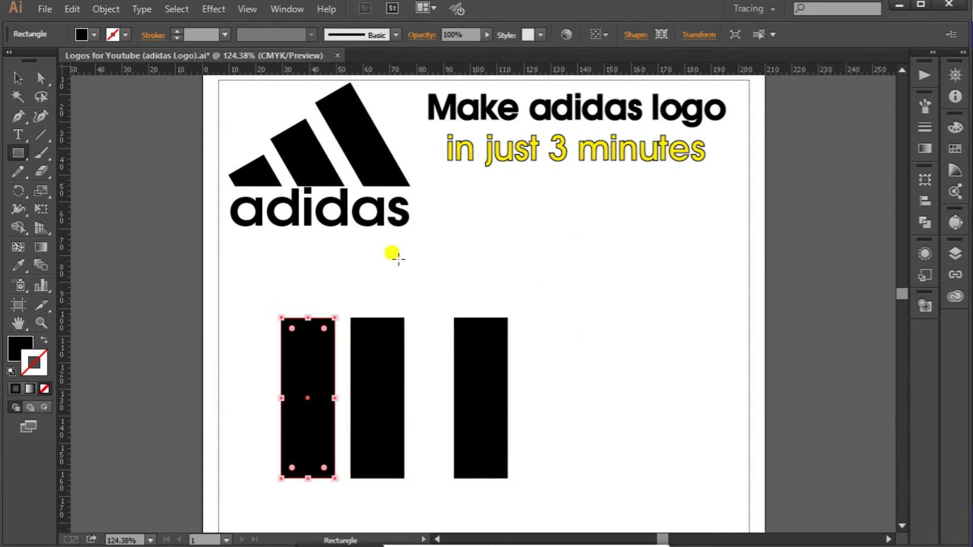
- Create two 8 × 5 mm black rectangles to the right of the tall bars
click(602, 267)
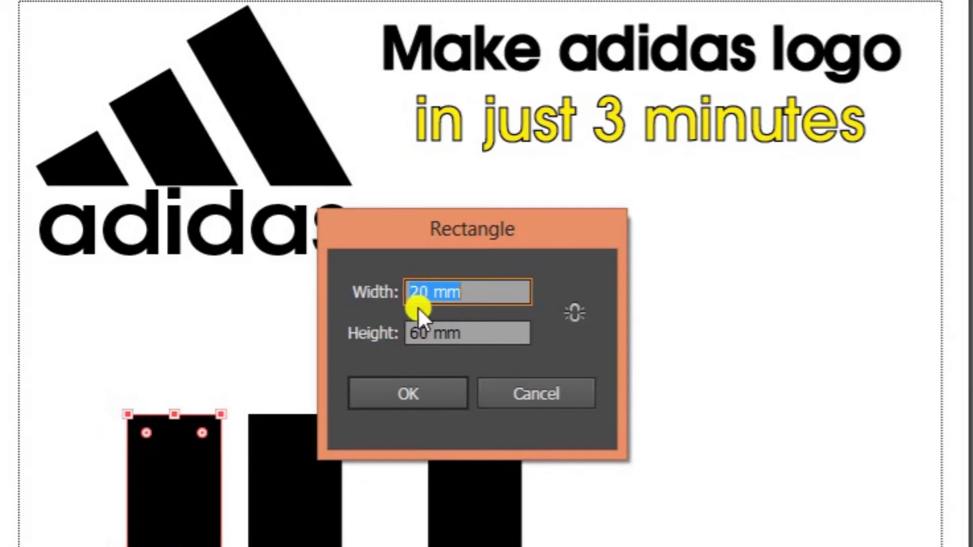
key(BackSpace)
text(8)
key(Tab)
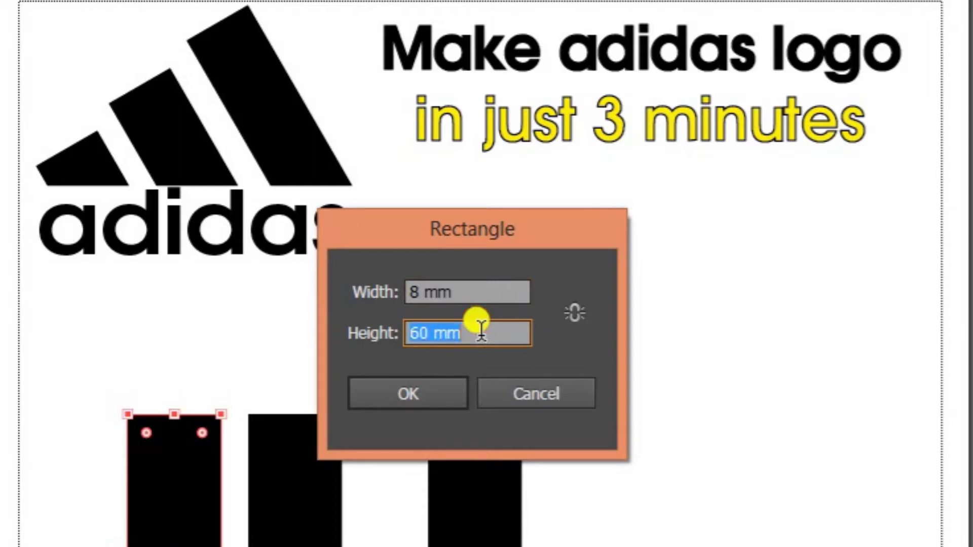
text(5)
key(Tab)
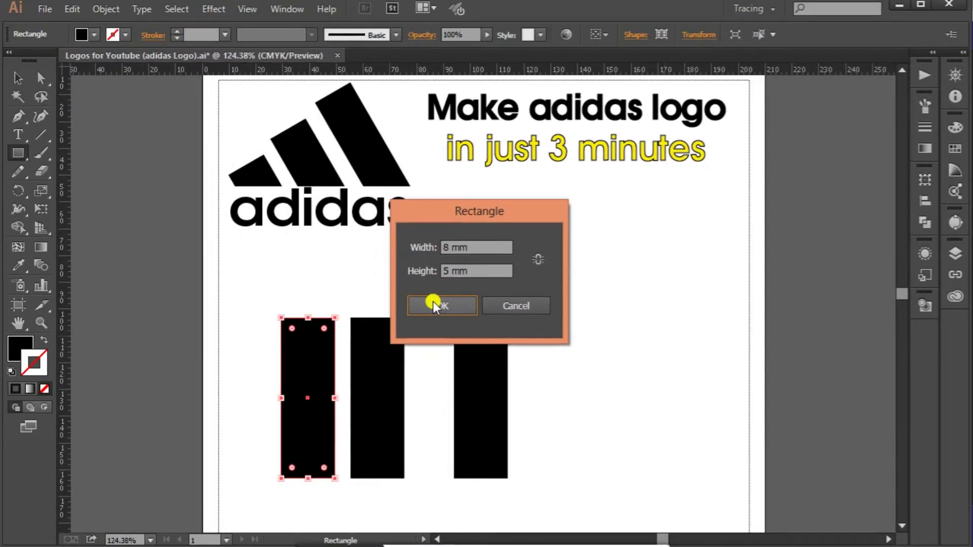
click(392, 389)
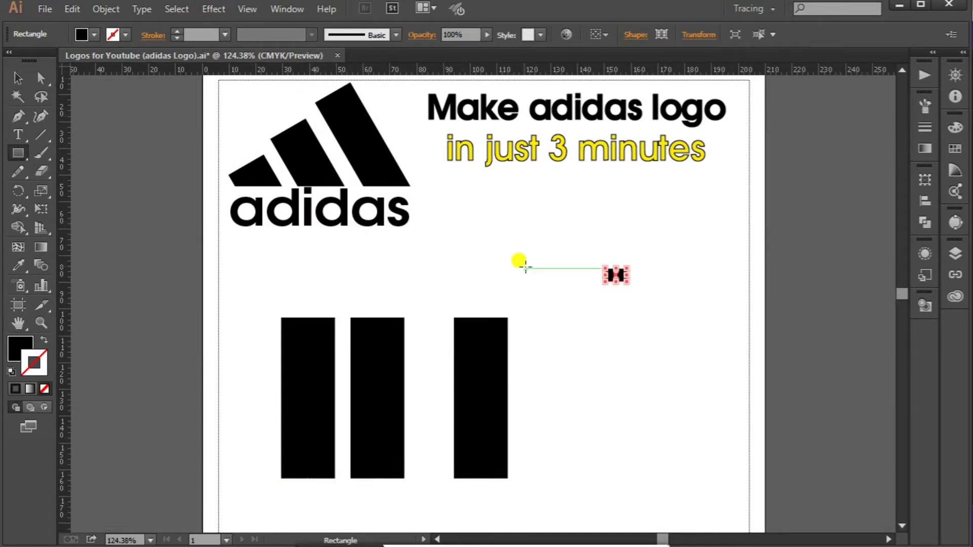
click(642, 318)
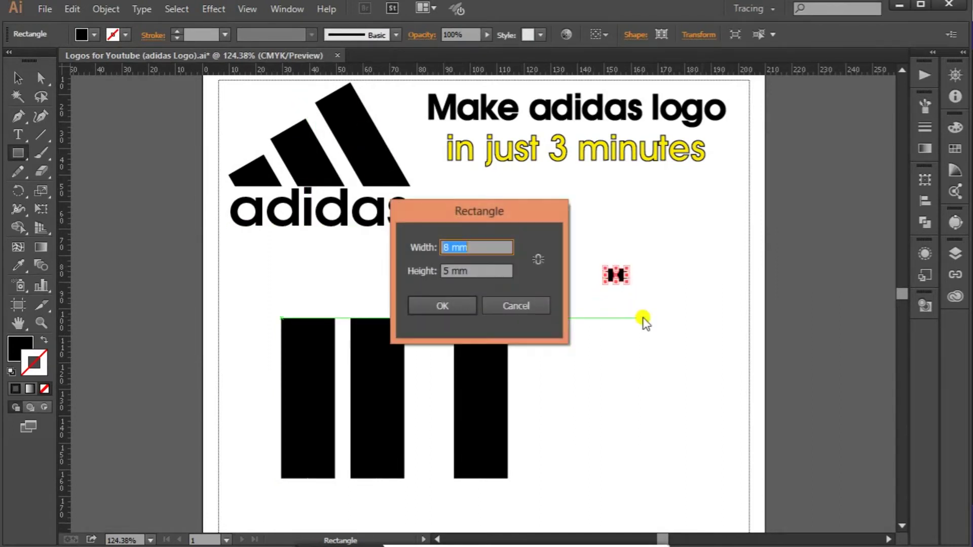
click(461, 306)
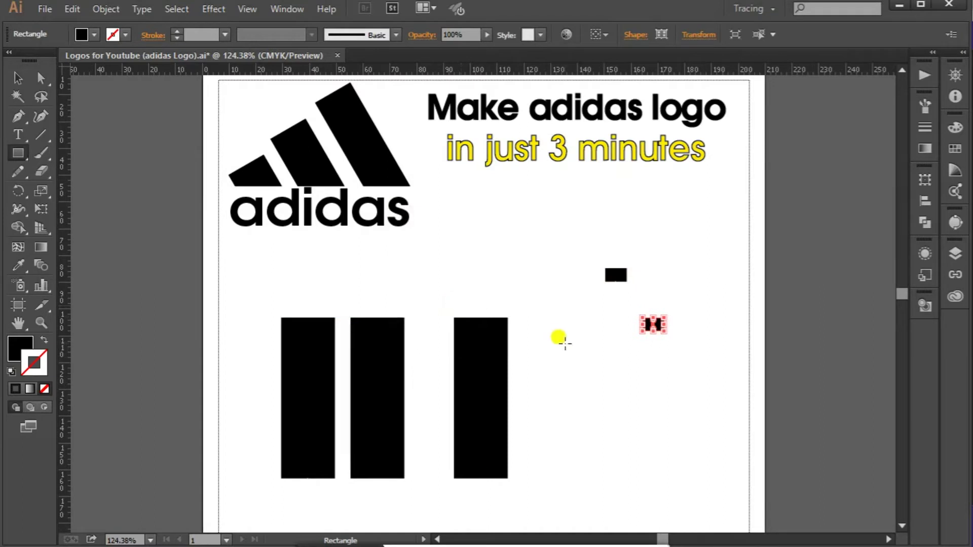
- Select all five rectangles and set their Transform rotation angle to 30°
click(17, 78)
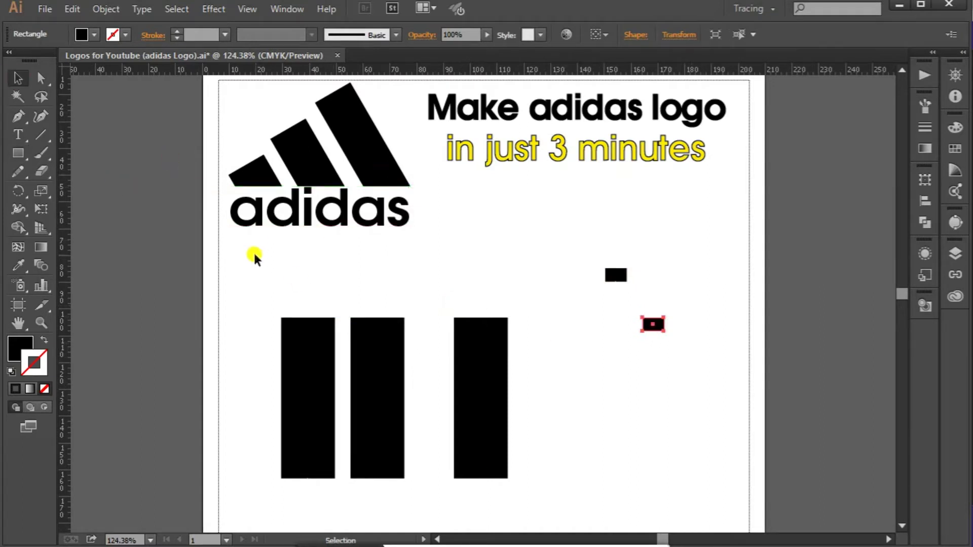
drag(261, 260, 677, 410)
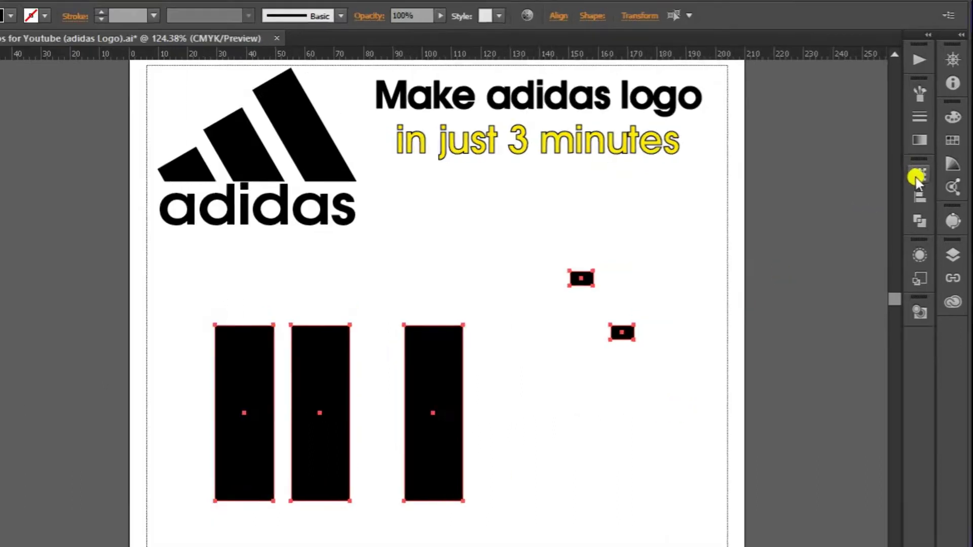
click(923, 179)
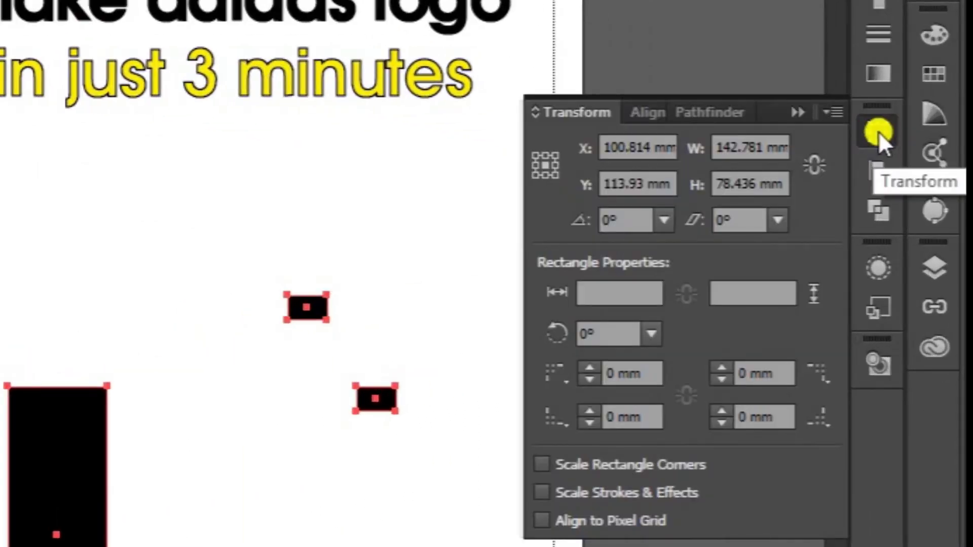
click(651, 332)
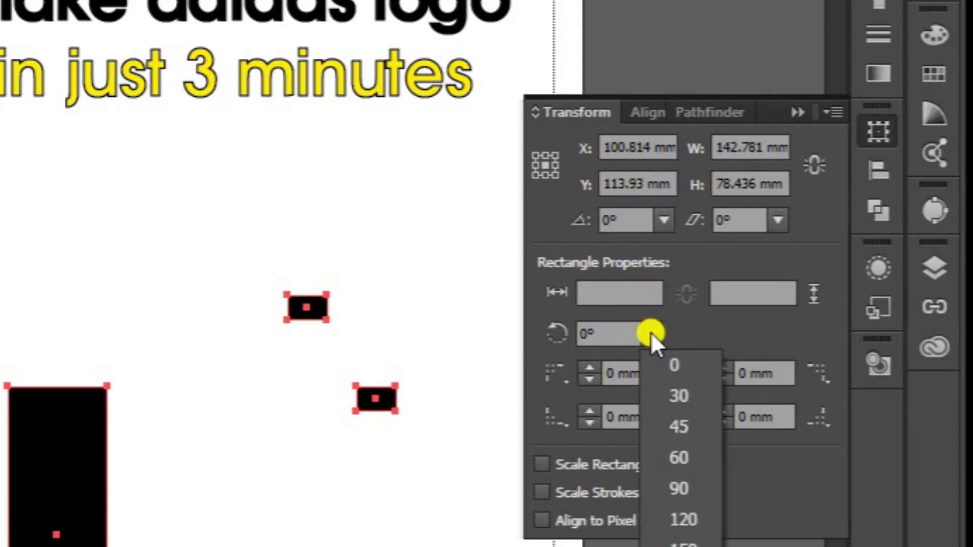
click(664, 394)
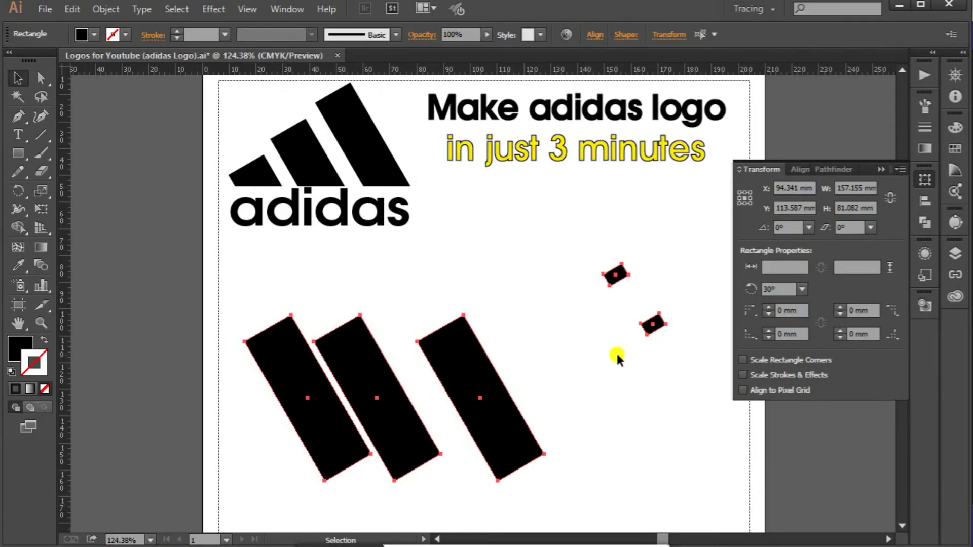
- Drag the slanted bars into a rising stepped row, small blocks against their tops
click(883, 172)
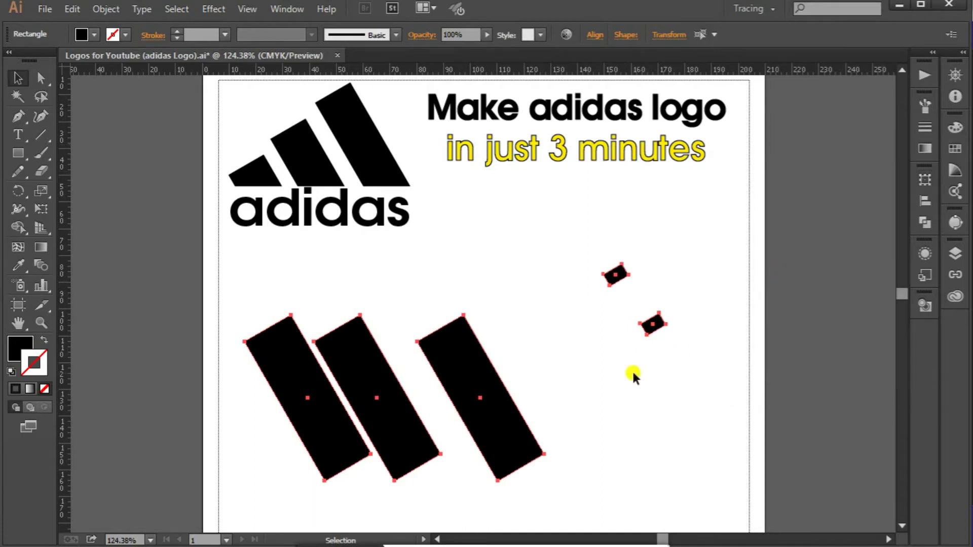
click(548, 394)
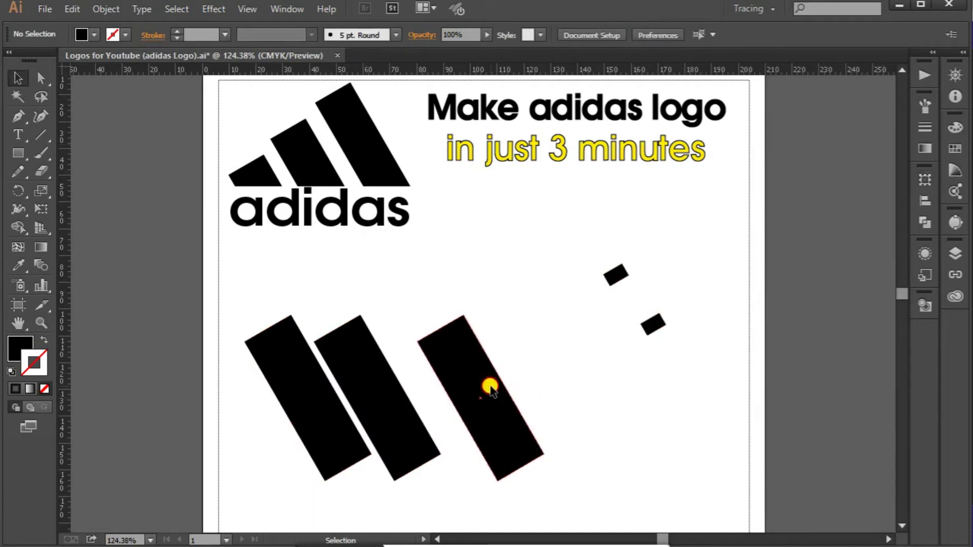
drag(489, 385, 525, 306)
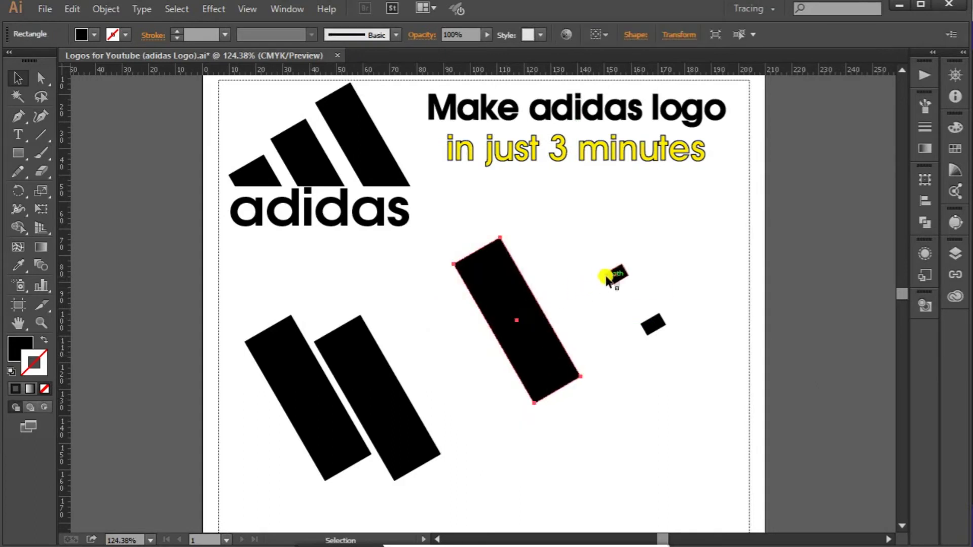
drag(613, 277, 442, 278)
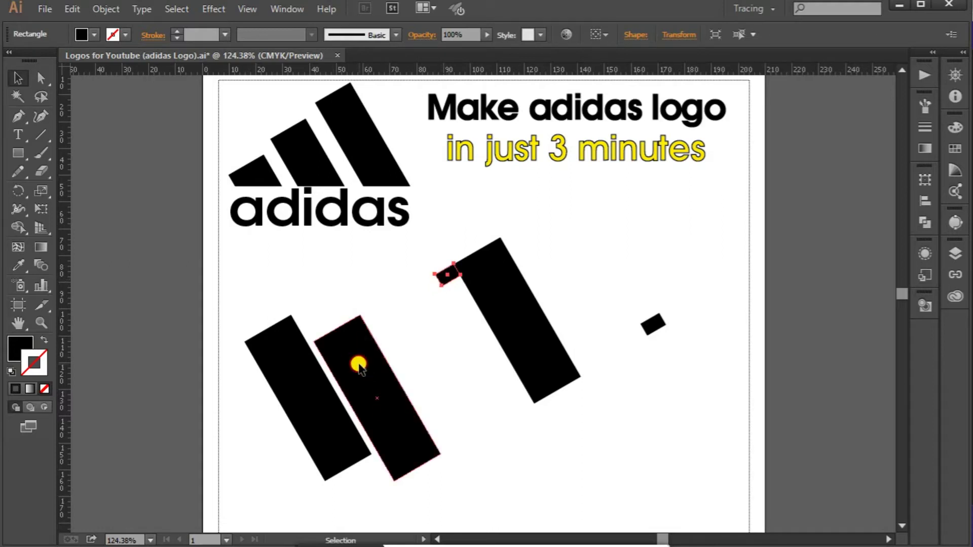
drag(360, 365, 437, 333)
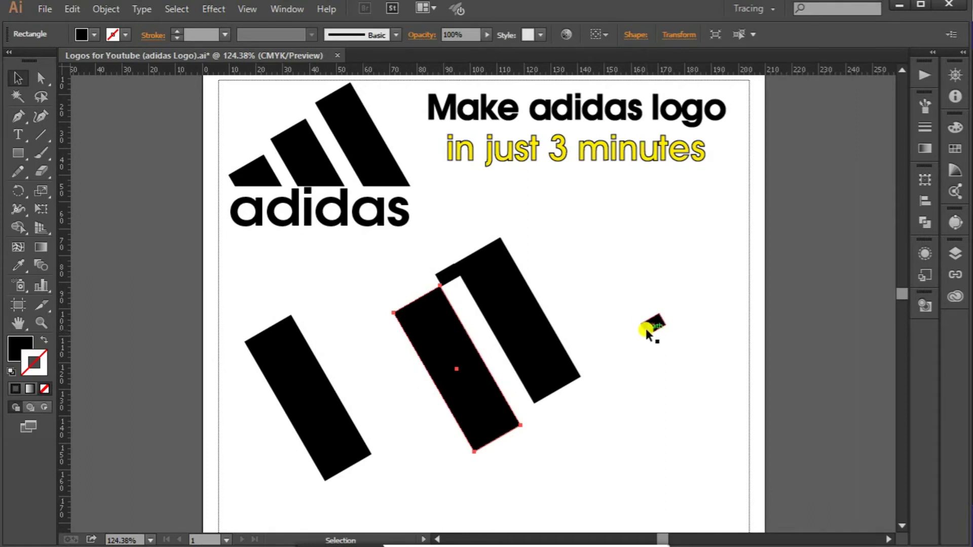
drag(646, 330, 378, 328)
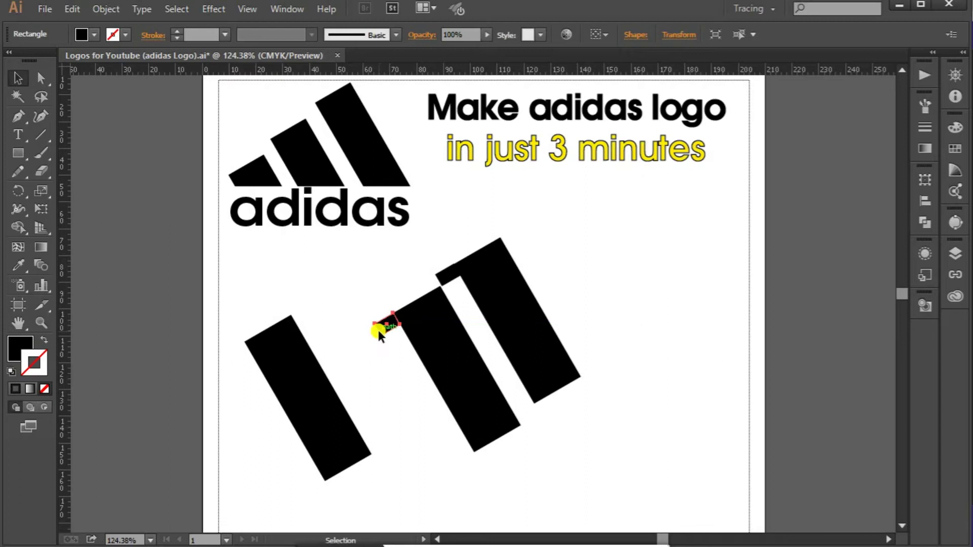
drag(307, 373, 385, 391)
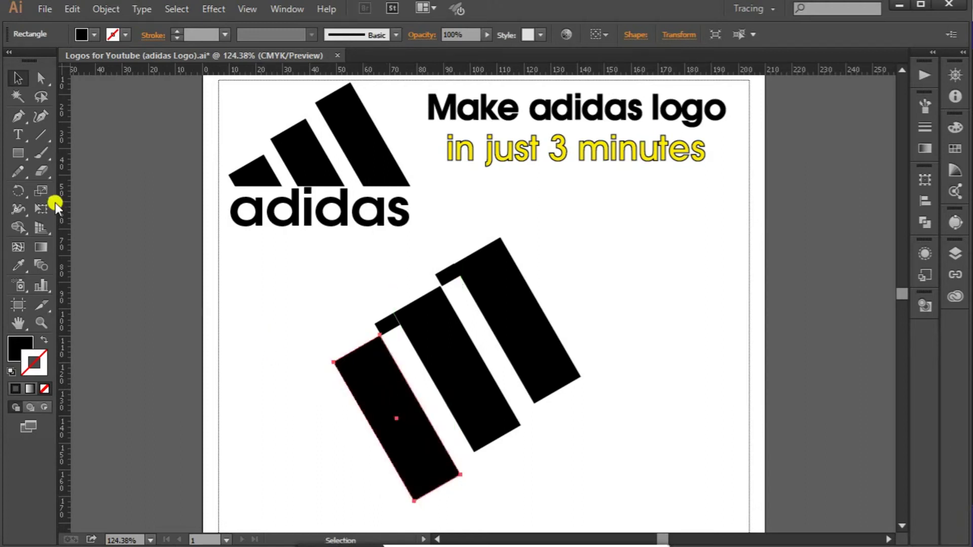
click(19, 154)
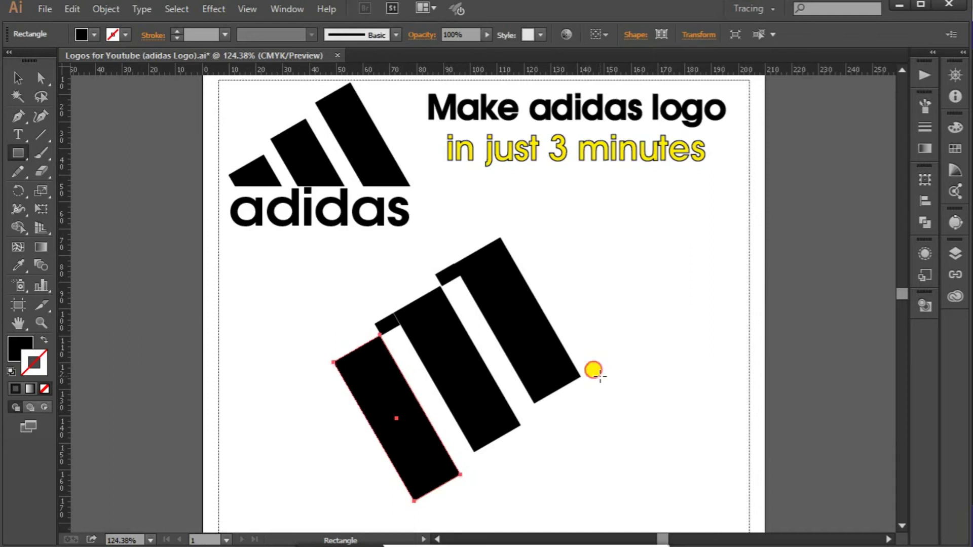
- Draw a wide rectangle over the bar bottoms, then Pathfinder-Divide all the shapes
drag(600, 376, 302, 506)
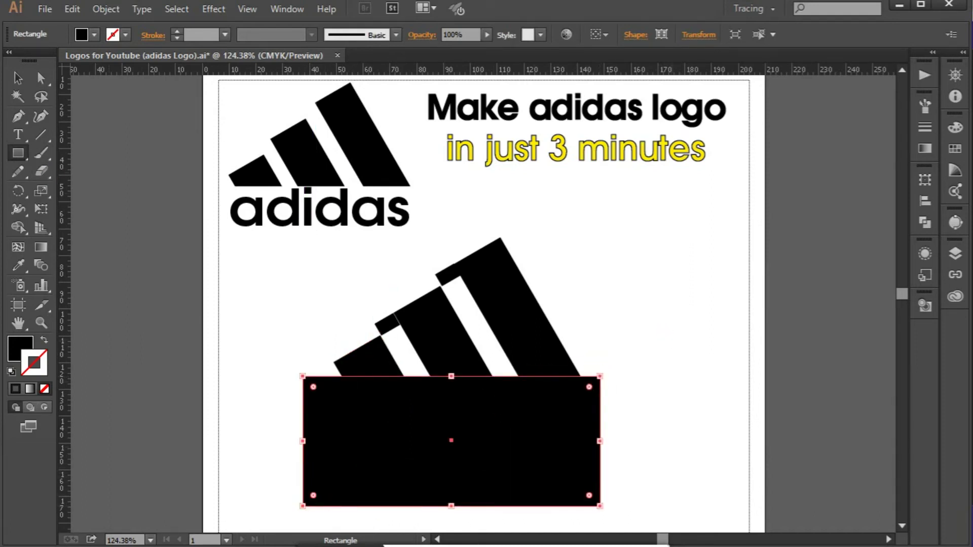
click(18, 77)
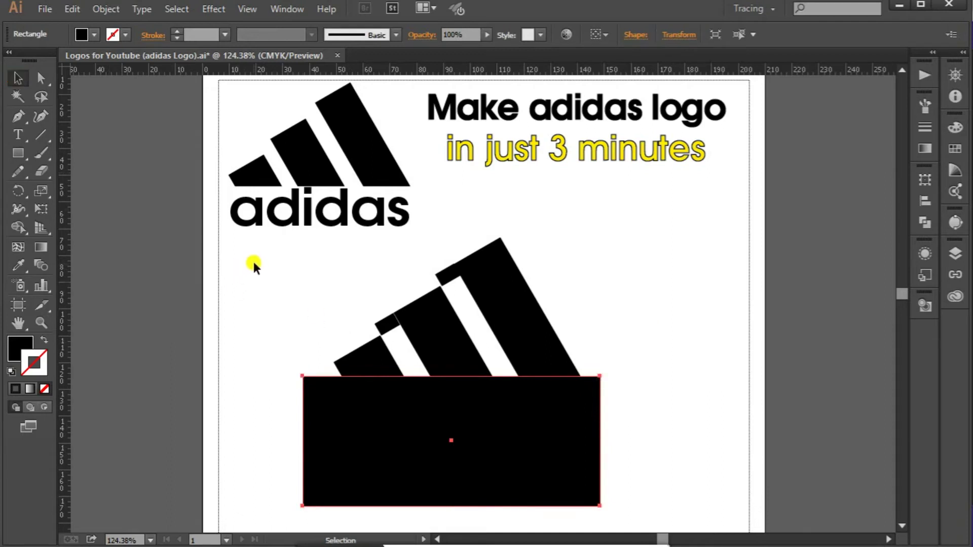
drag(249, 243, 626, 427)
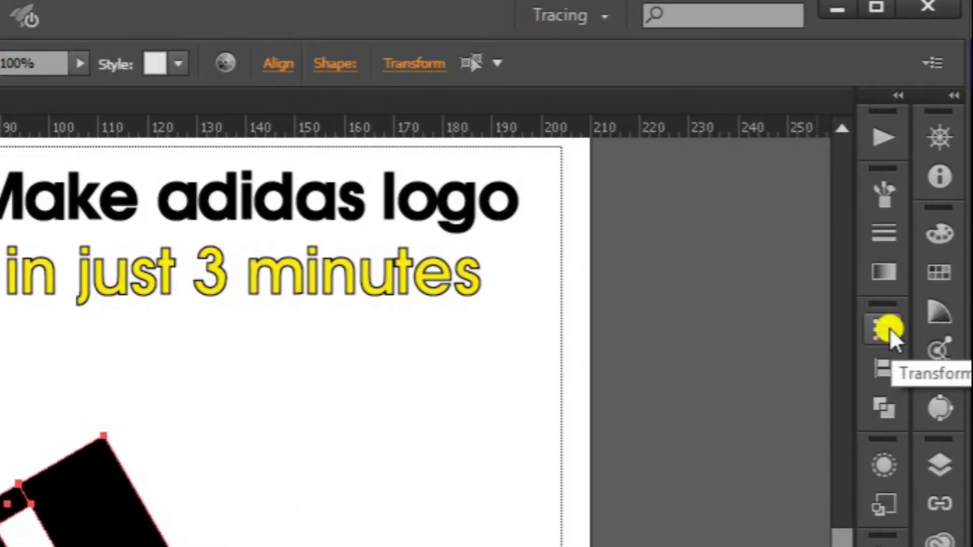
click(926, 179)
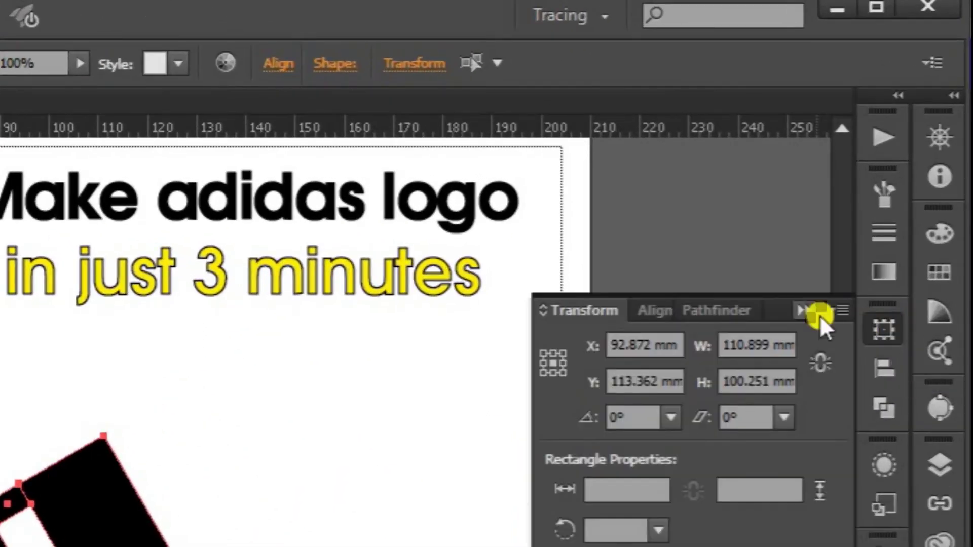
click(730, 307)
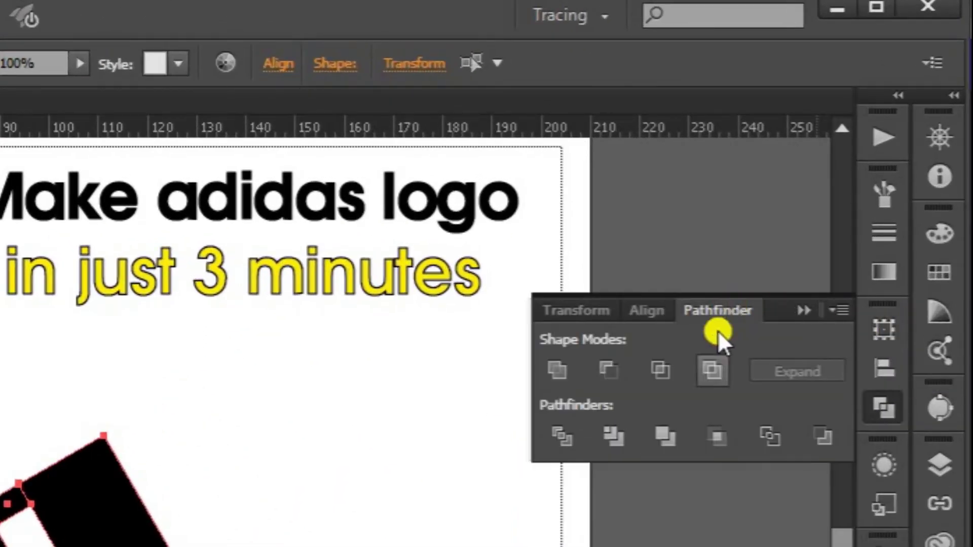
click(561, 436)
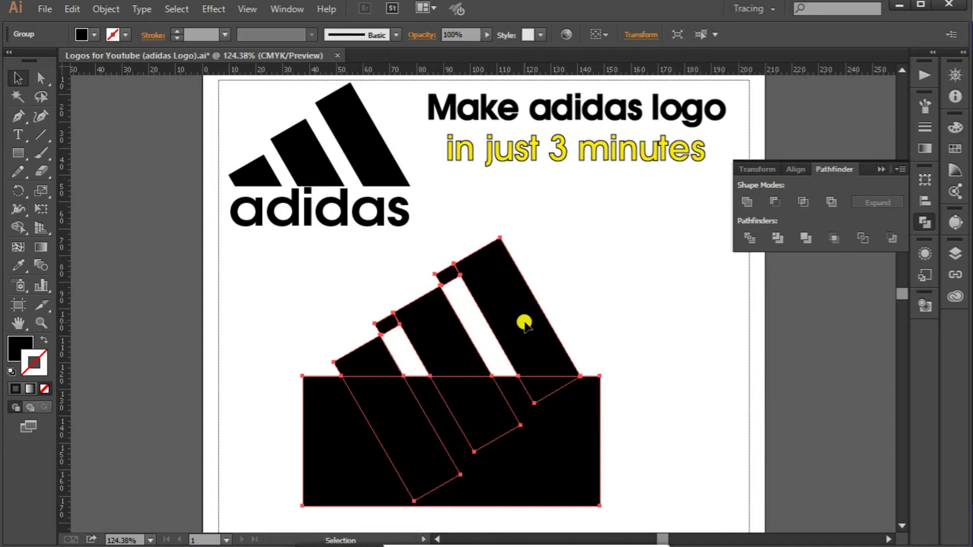
- Ungroup the divided pieces and delete the bottom rectangle, lower pieces and stray block
right_click(524, 324)
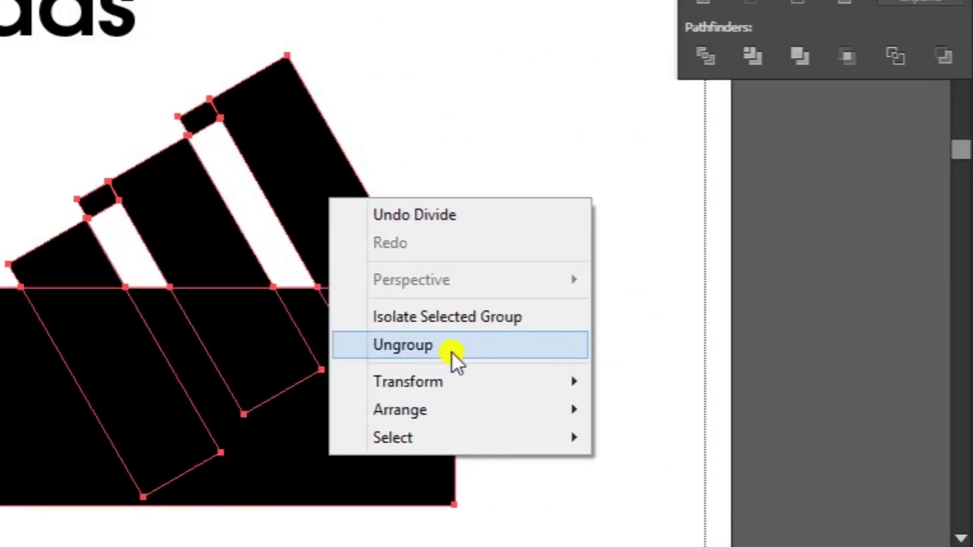
click(600, 409)
click(658, 446)
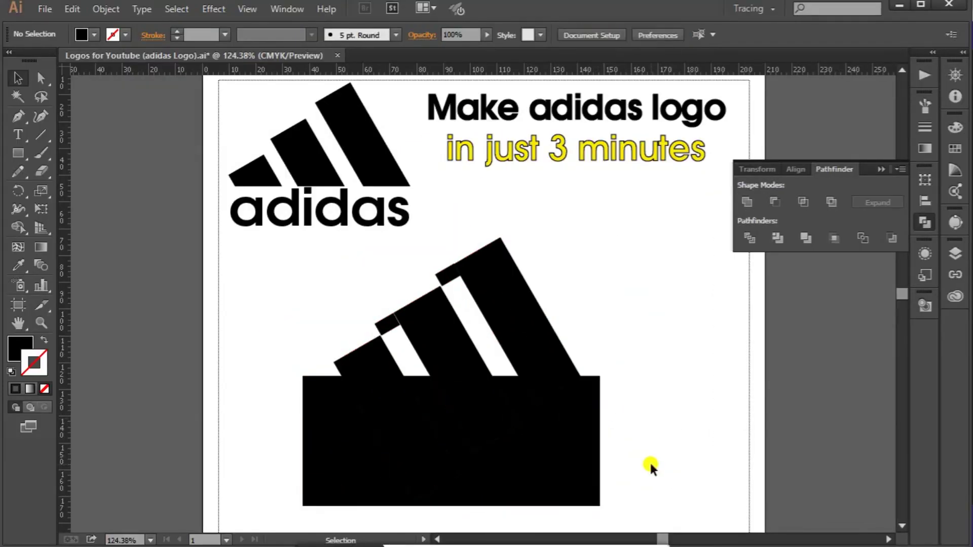
drag(651, 465, 284, 385)
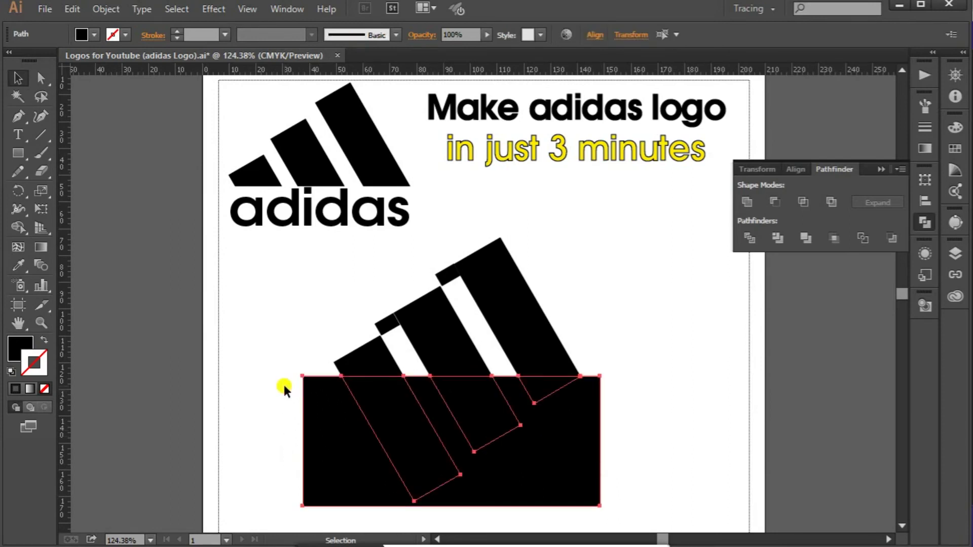
key(Delete)
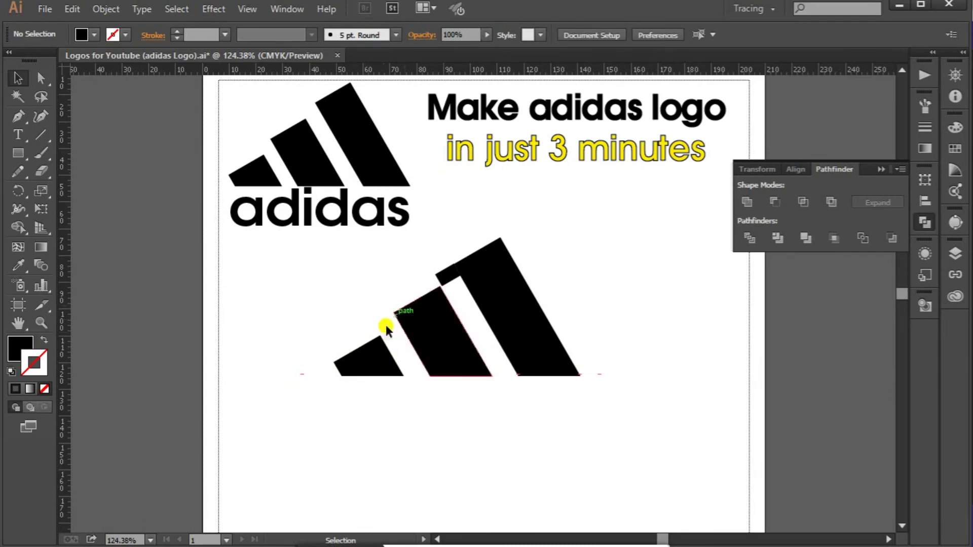
click(452, 271)
key(Delete)
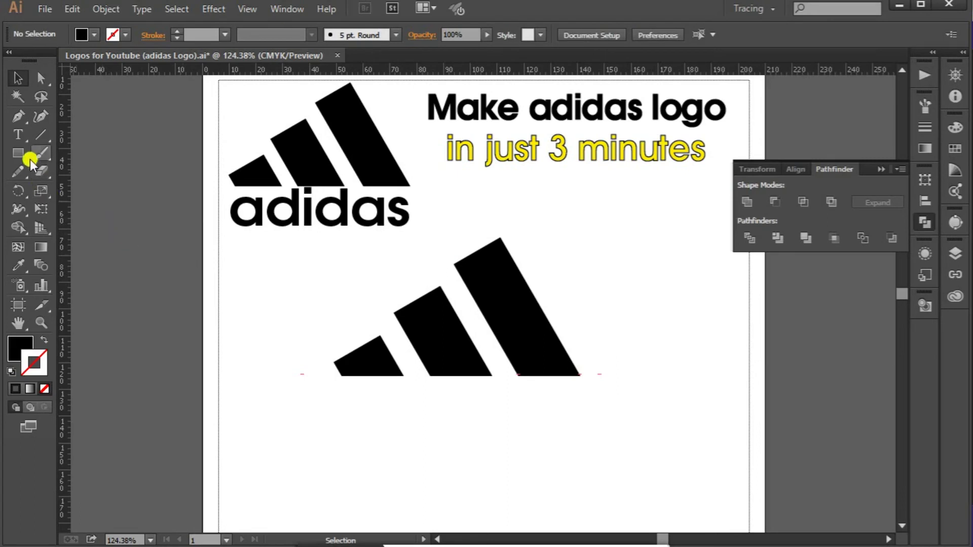
- Type 'adidas' below the stripes and move it into place beneath them
click(18, 136)
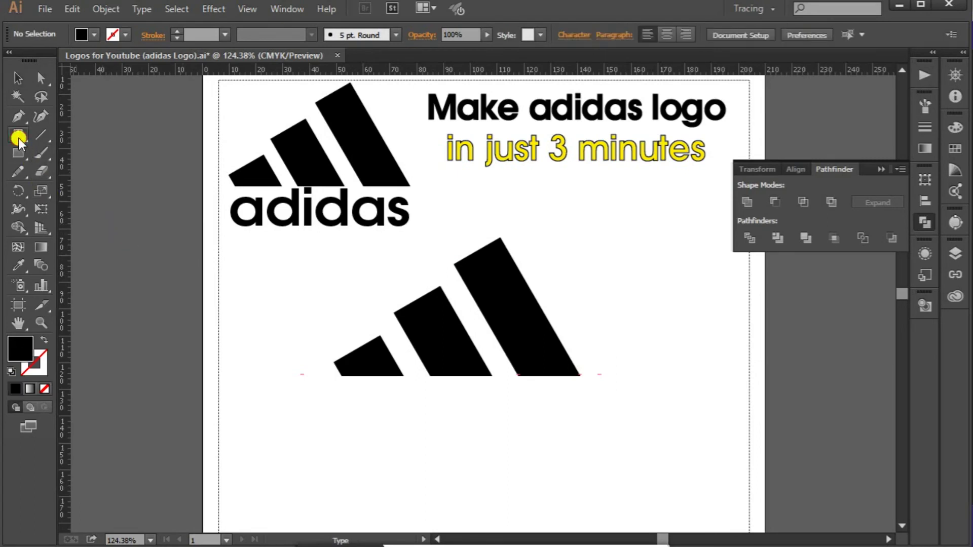
click(358, 418)
text(a)
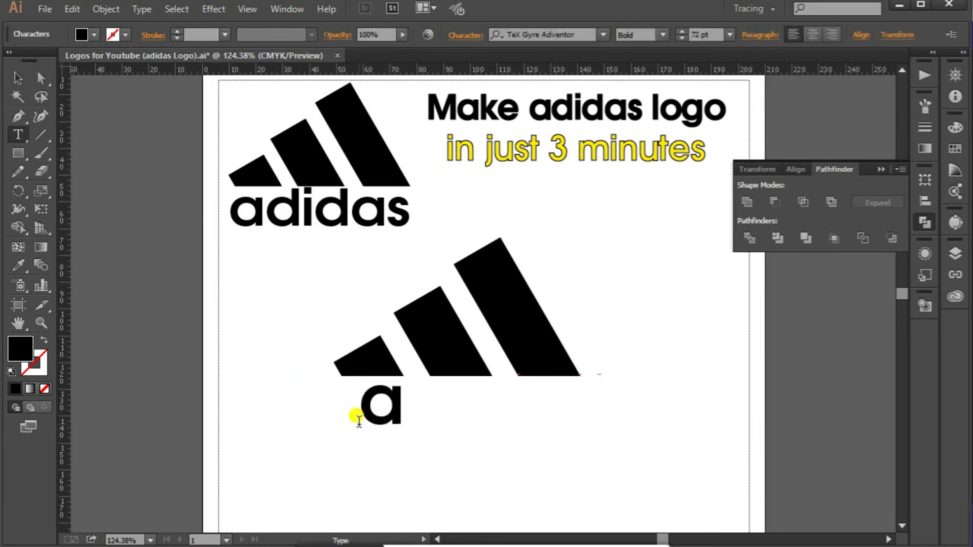
text(didas)
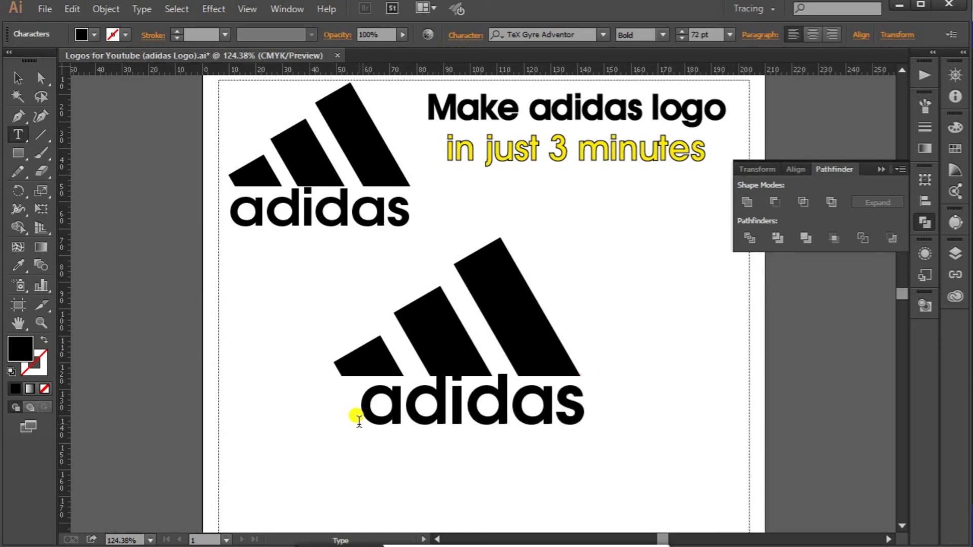
click(17, 78)
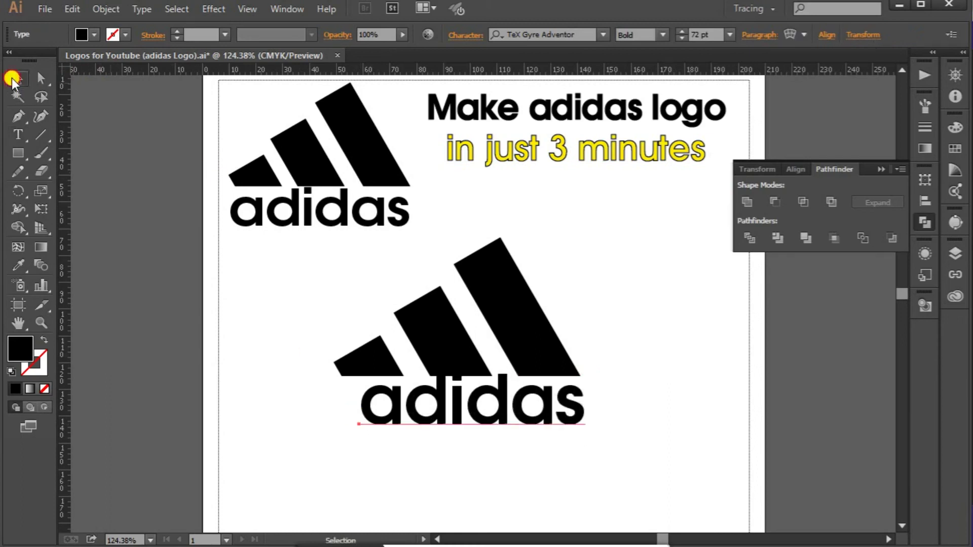
drag(437, 419, 419, 422)
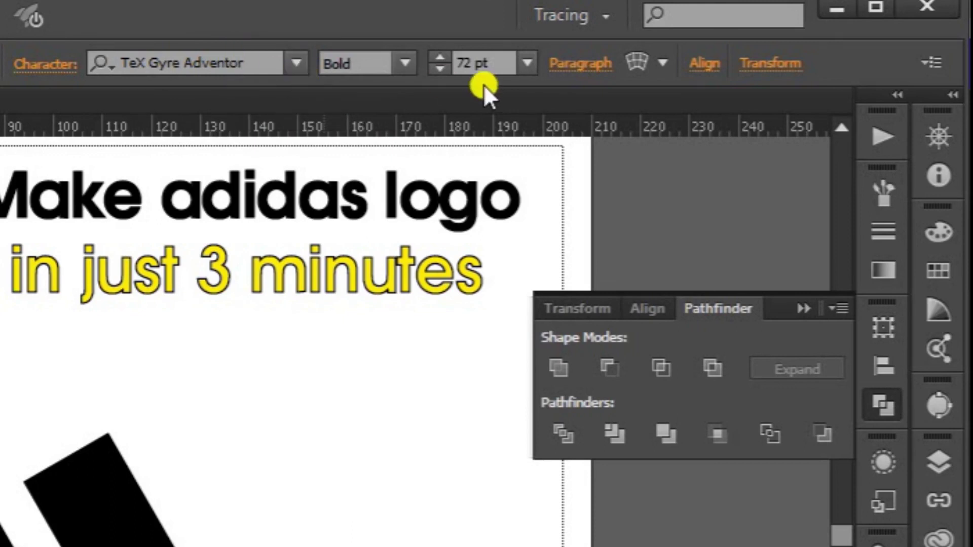
click(525, 67)
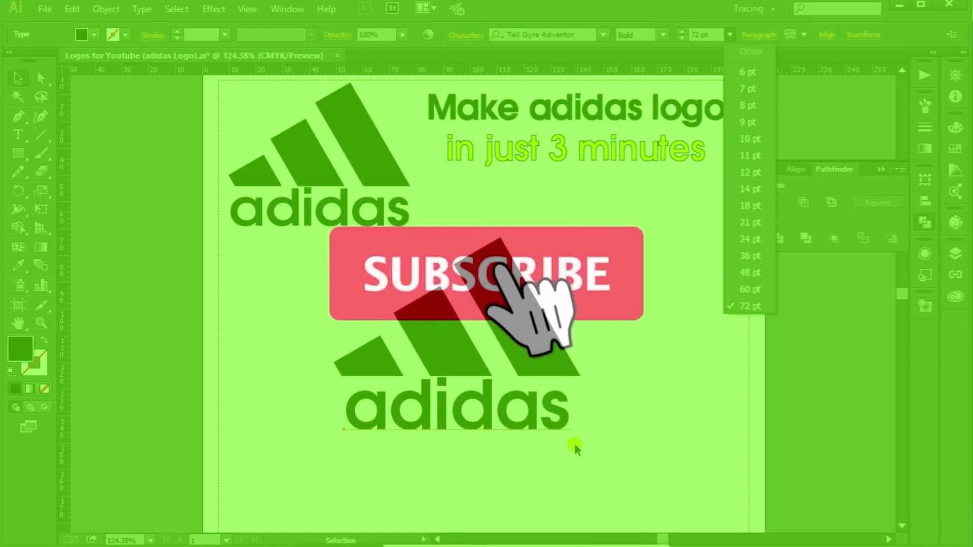
- Dismiss the font size dropdown, keeping 'adidas' at 72 pt
key(Escape)
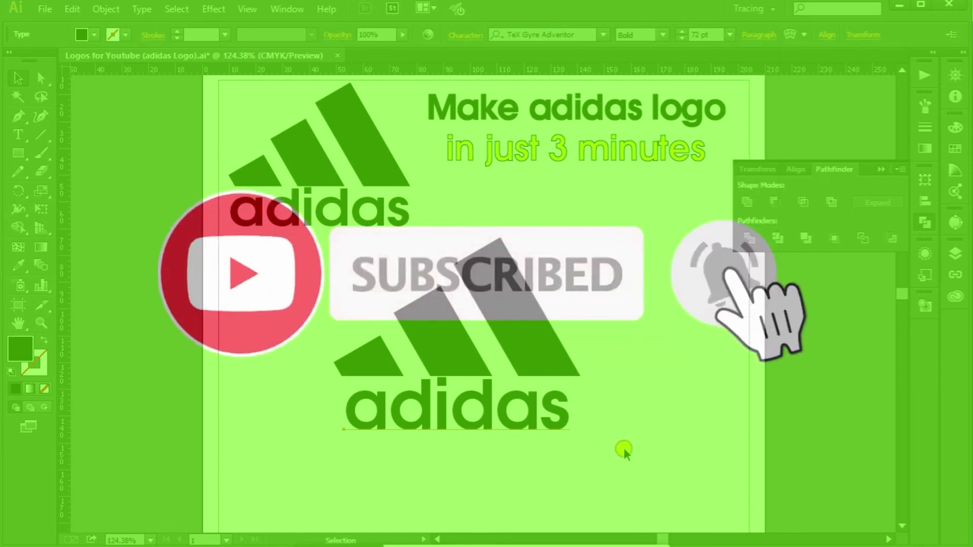